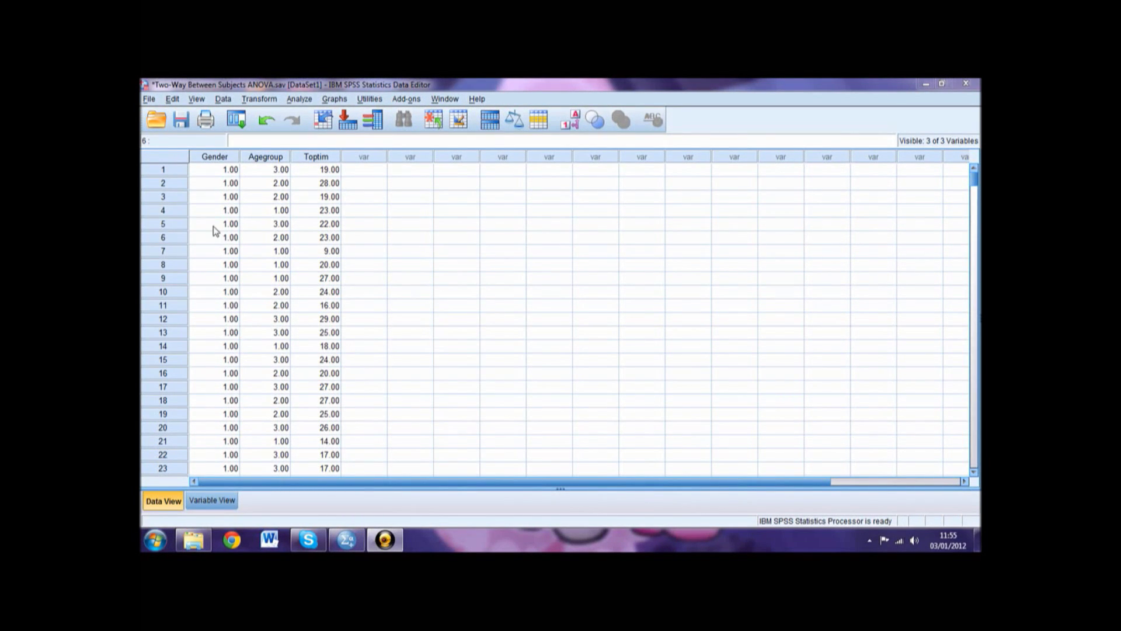
Switch to Variable View to see the definitions of Gender, Agegroup and Toptim
left_click(212, 501)
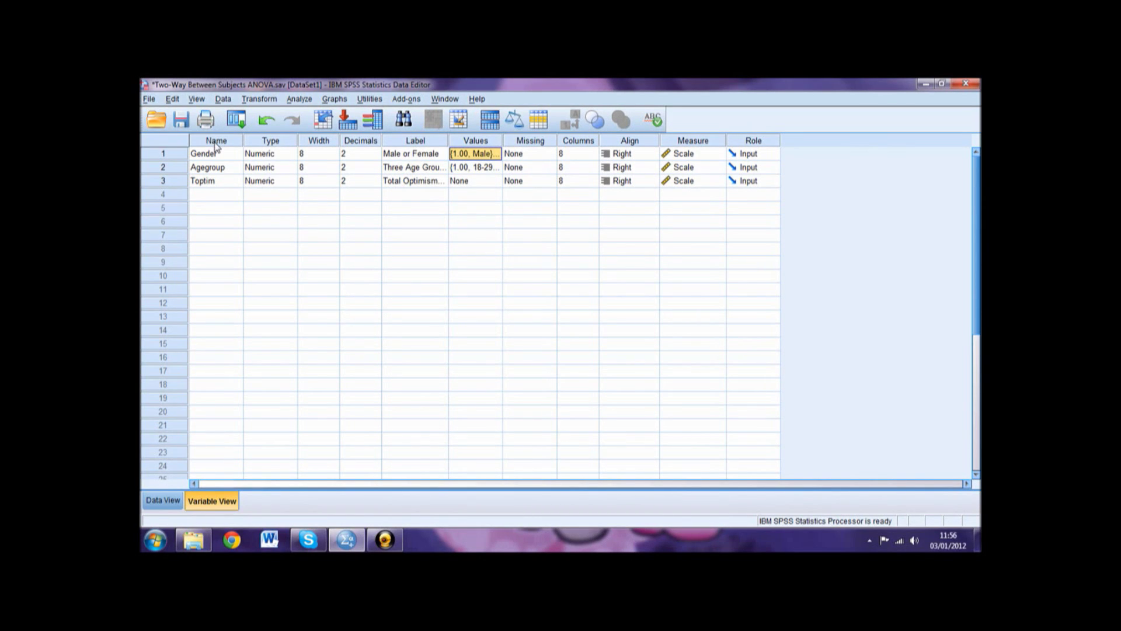
Confirm Gender's value labels are 1.00 = Male and 2.00 = Female, then go back to Data View
left_click(497, 154)
left_click(497, 155)
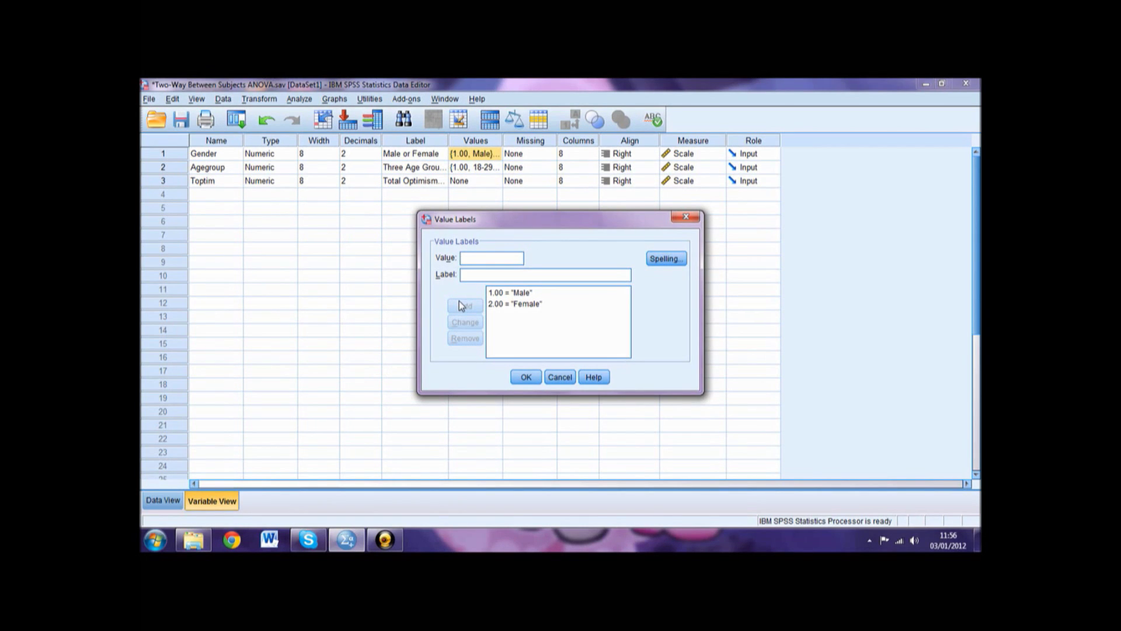
left_click(527, 377)
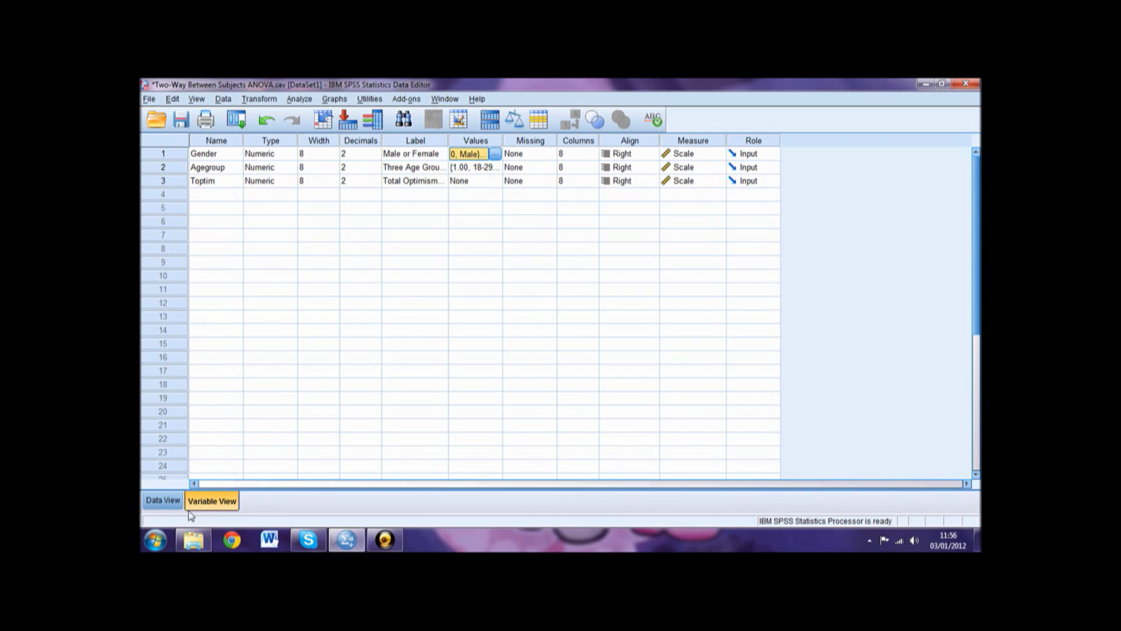
left_click(163, 501)
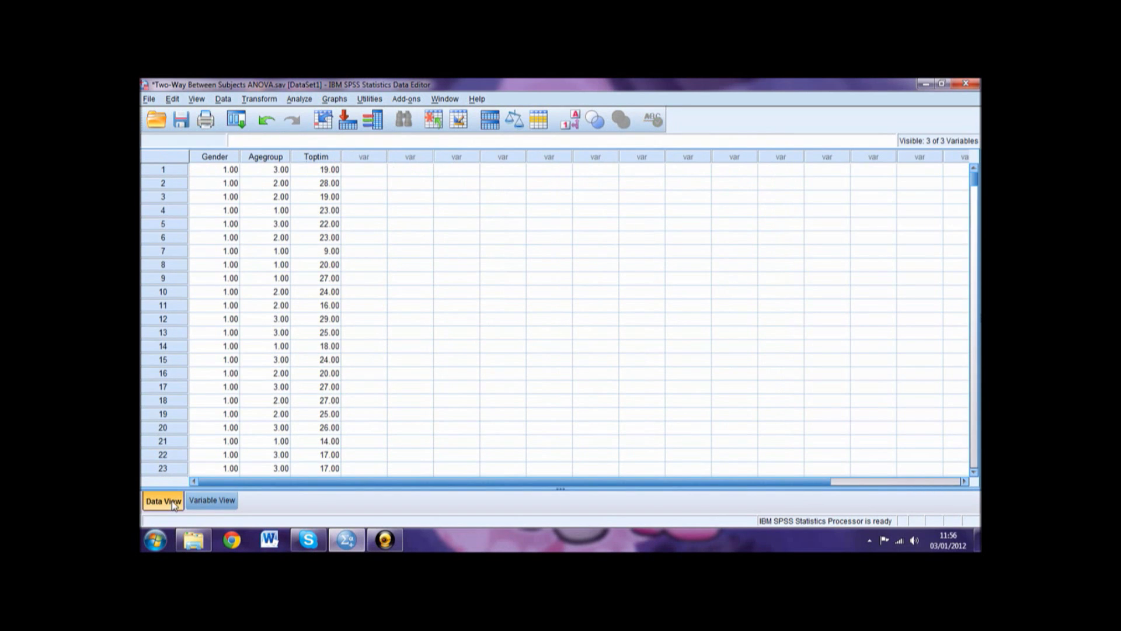
Show value labels such as Male and 45+yrs instead of numeric codes in Data View
left_click(197, 99)
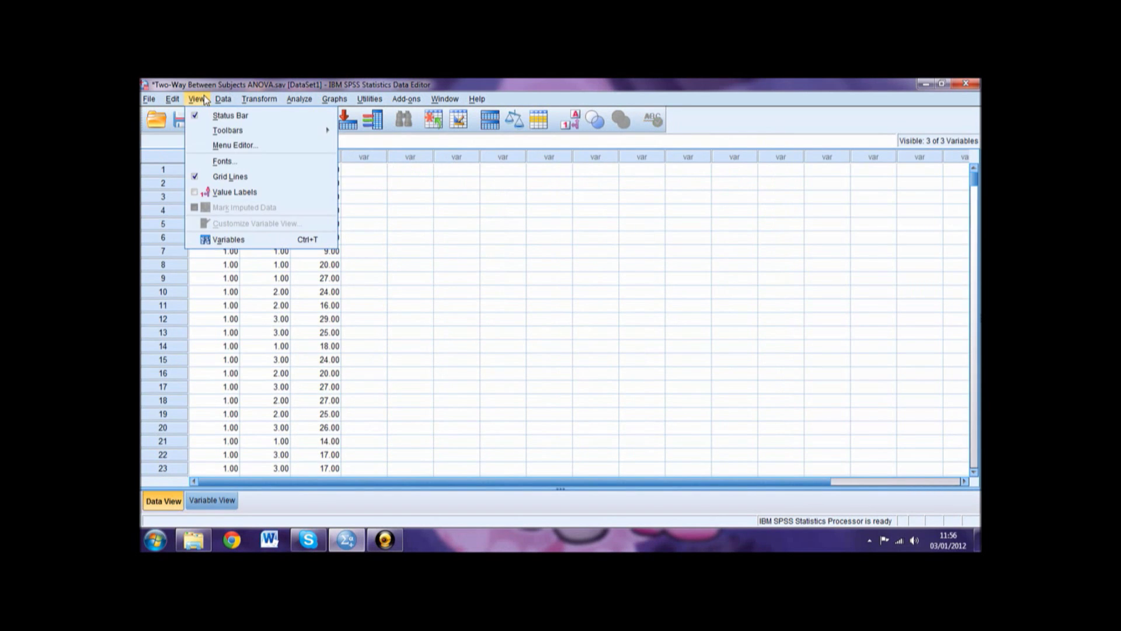
left_click(226, 192)
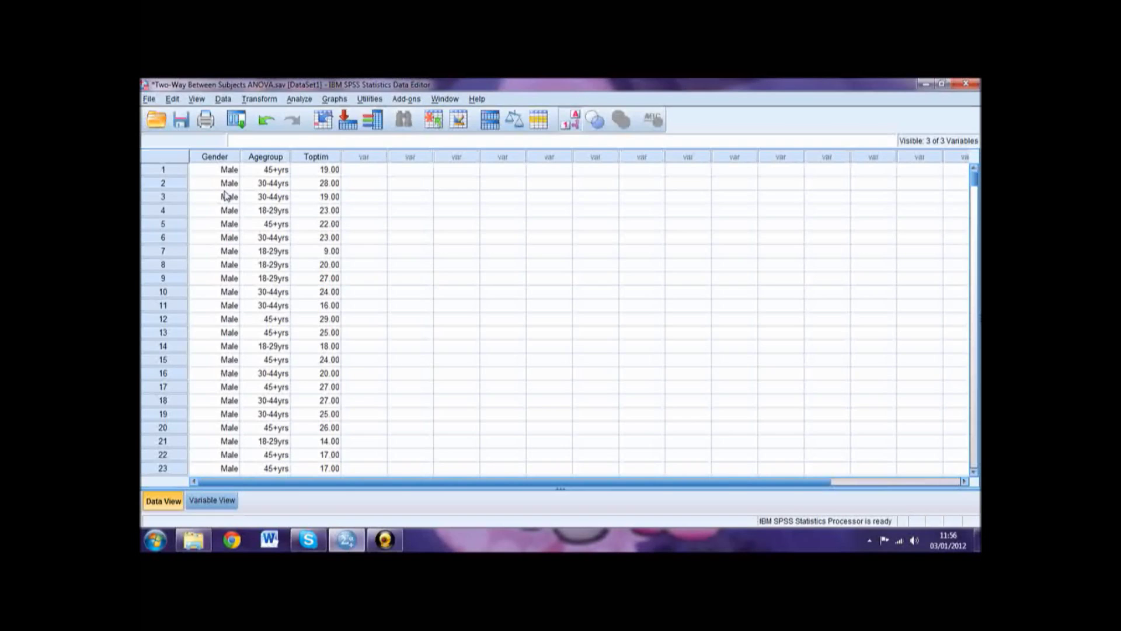
left_click(573, 123)
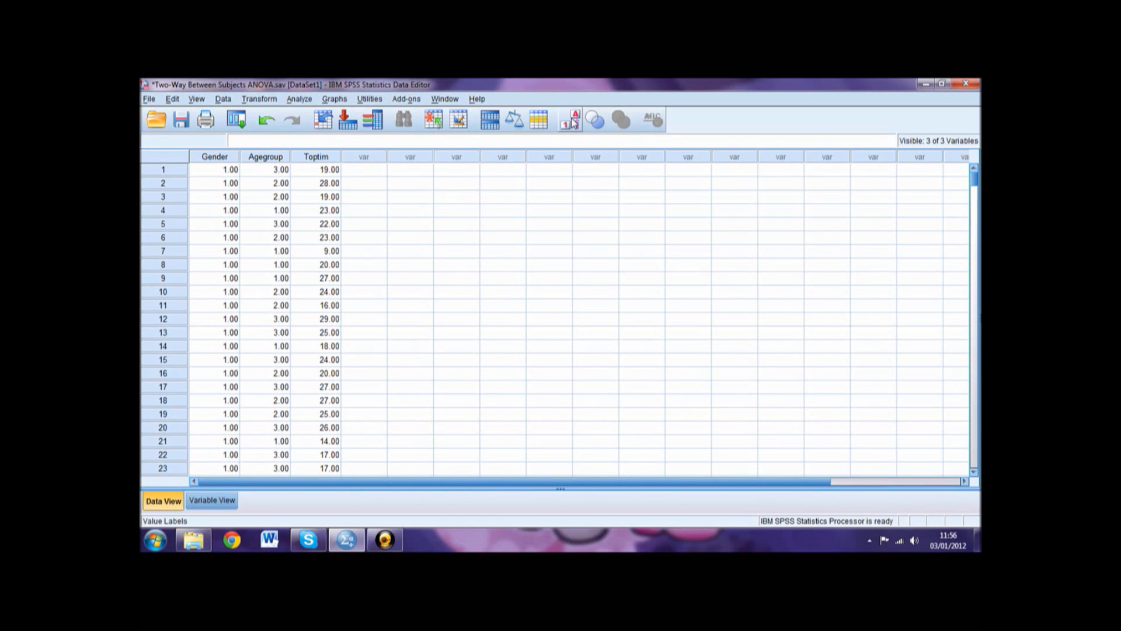
left_click(574, 122)
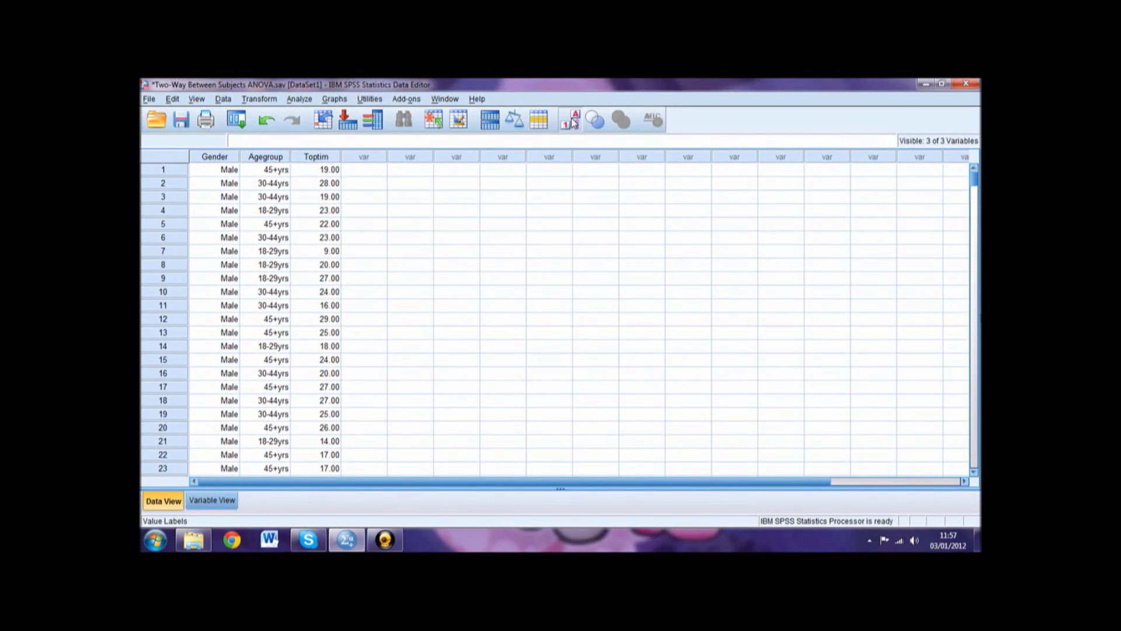
left_click(299, 101)
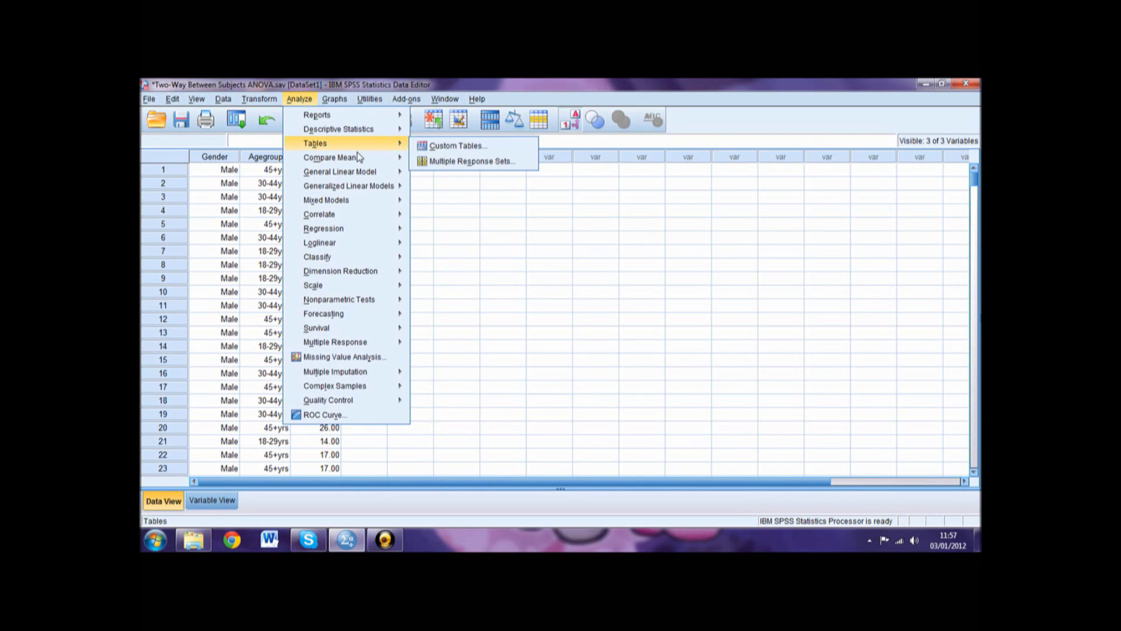
Set up a Univariate model: Total Optimism Score dependent, Male or Female and Three Age Groups as fixed factors
mouse_move(372, 174)
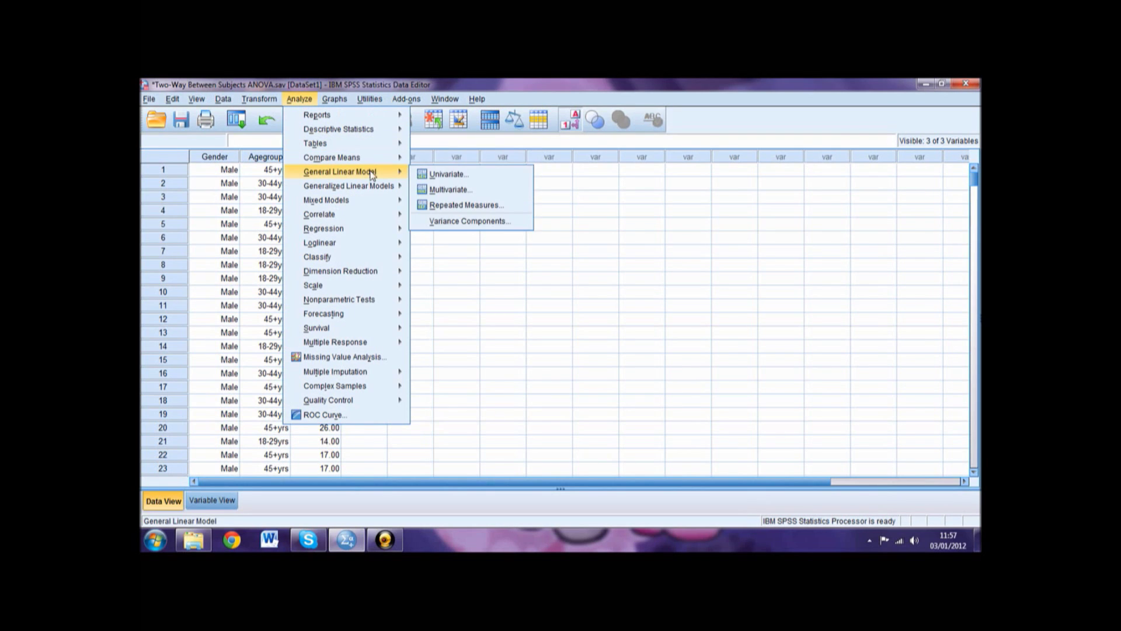
left_click(431, 175)
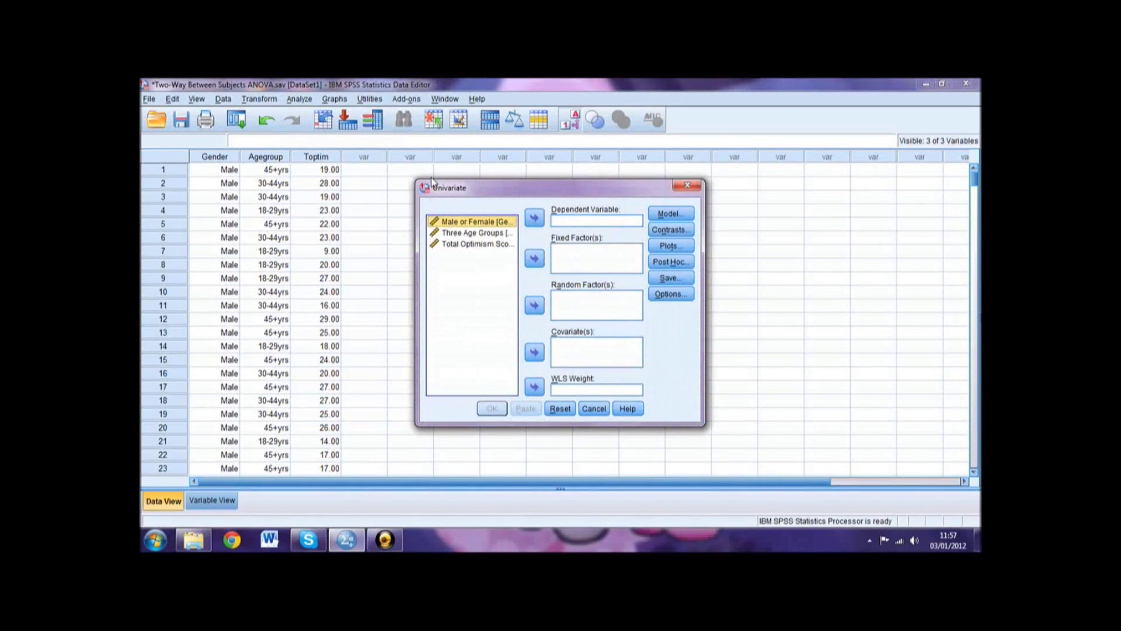
left_click(459, 245)
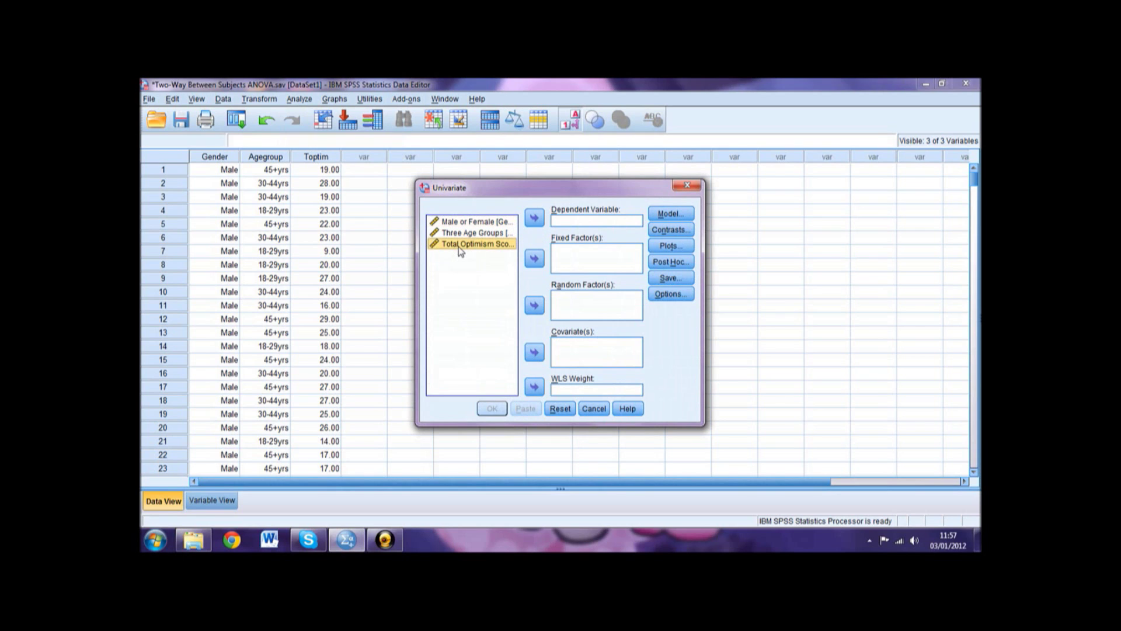
left_click(535, 218)
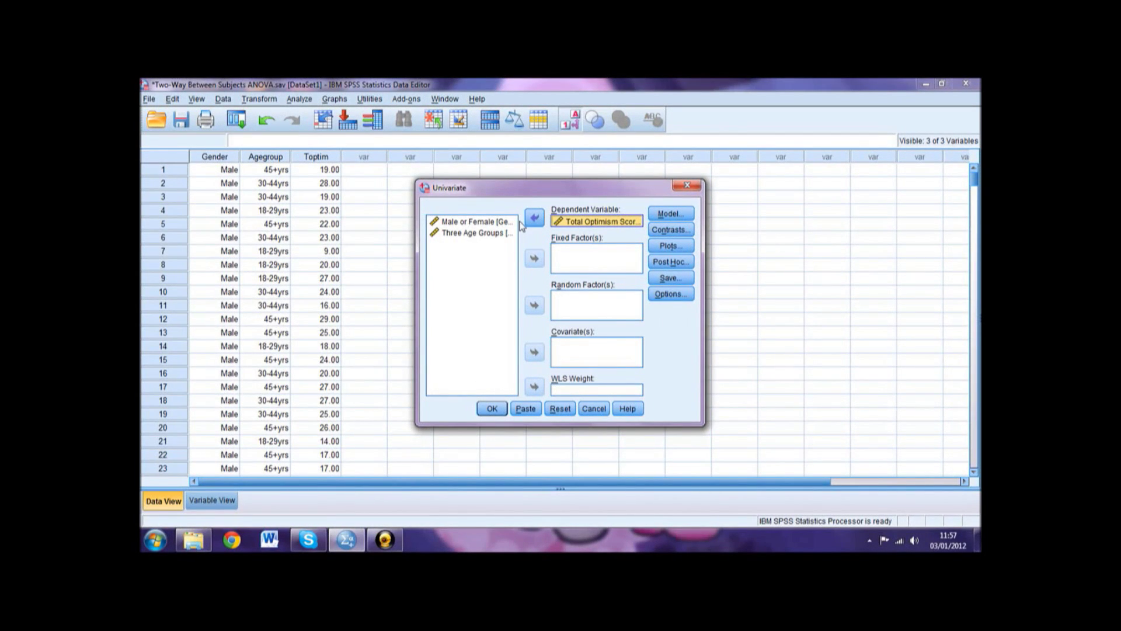
left_click(496, 222)
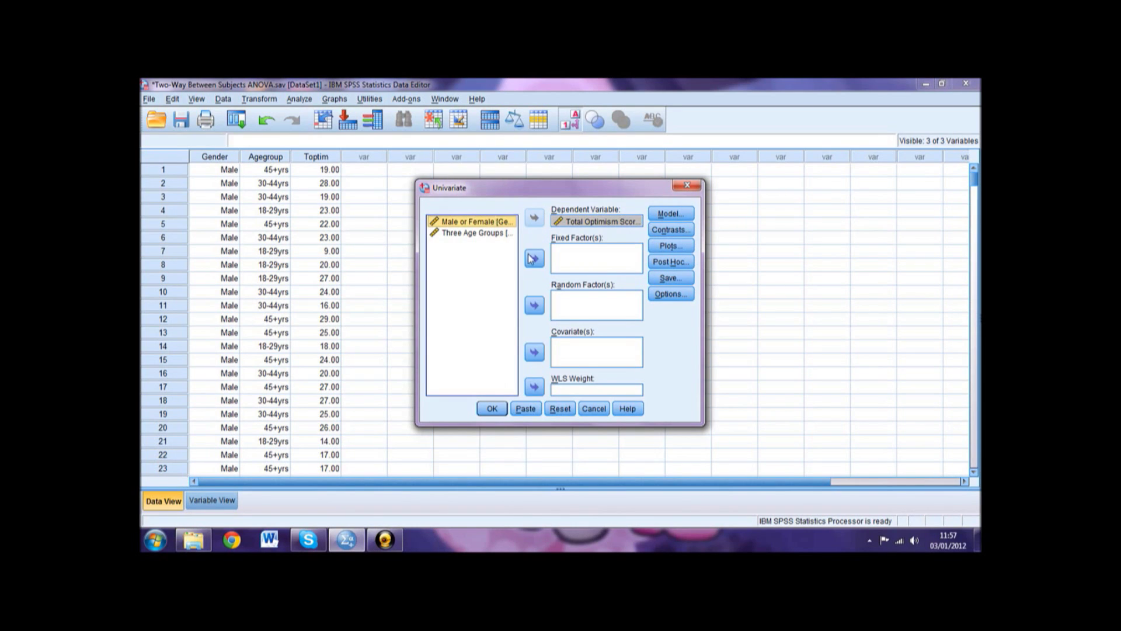
left_click(534, 257)
left_click(496, 222)
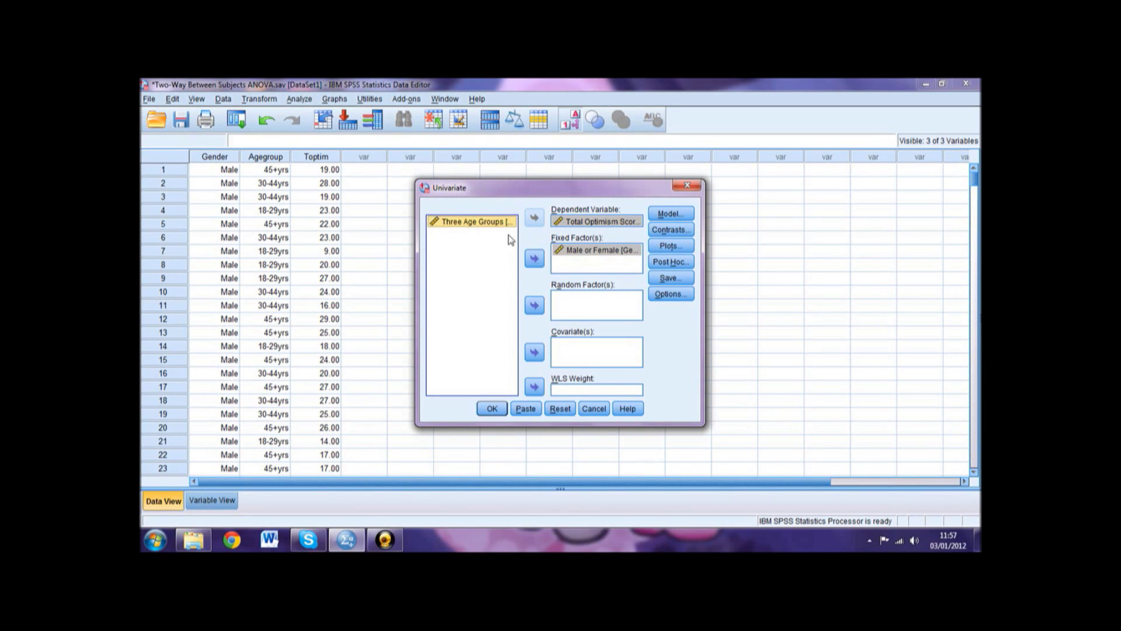
left_click(535, 260)
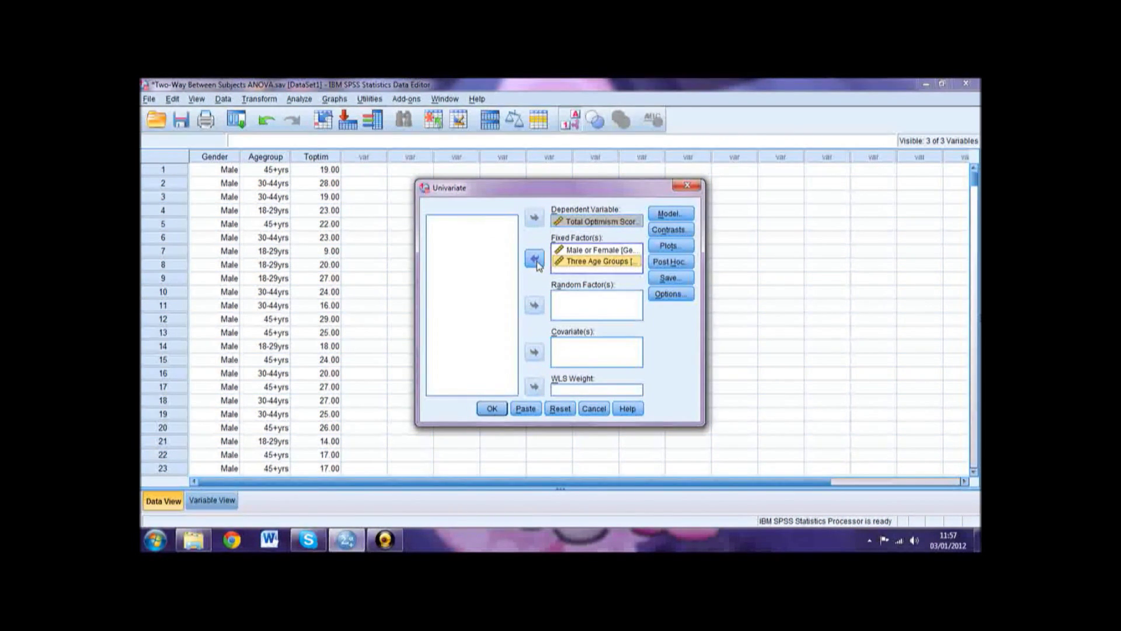
In Options, tick Descriptive statistics, Estimates of effect size and Homogeneity tests
left_click(670, 294)
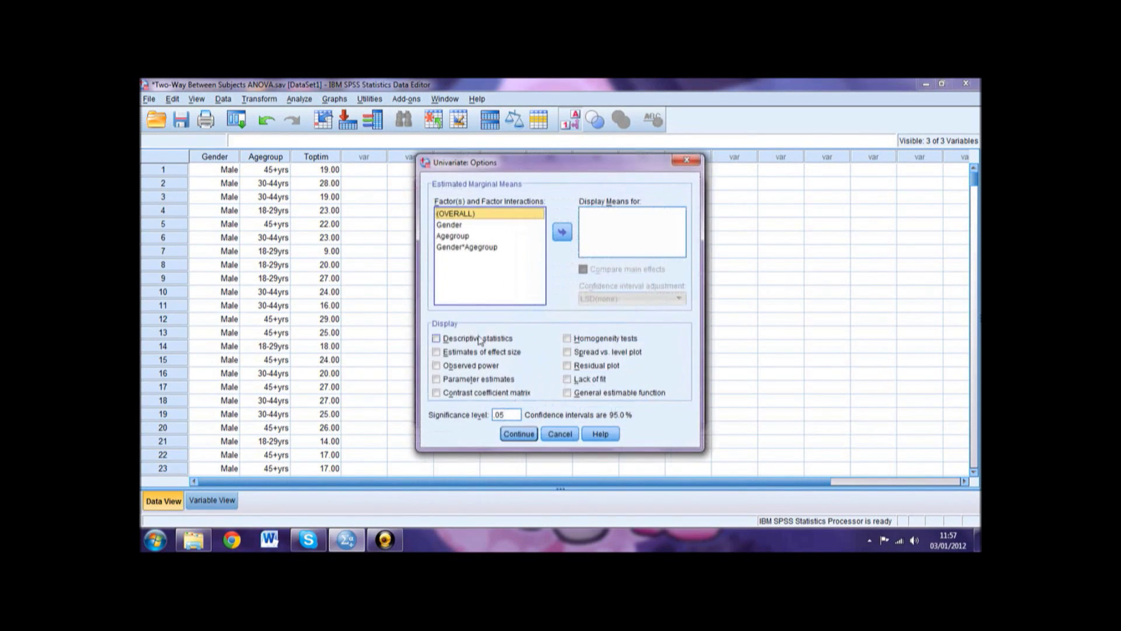
left_click(476, 340)
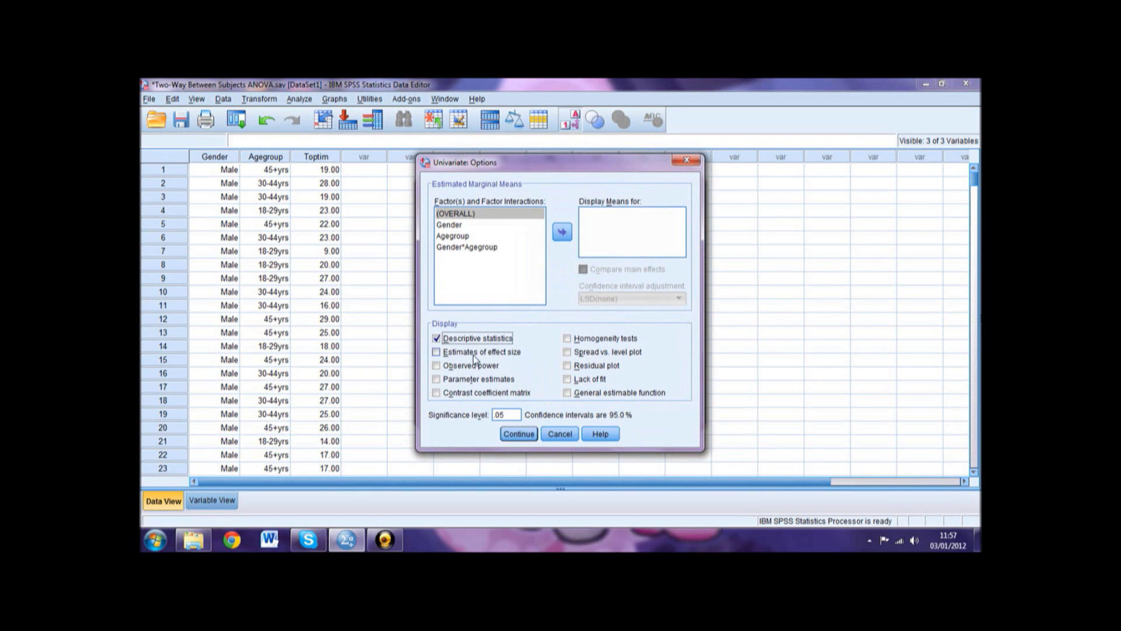
left_click(474, 354)
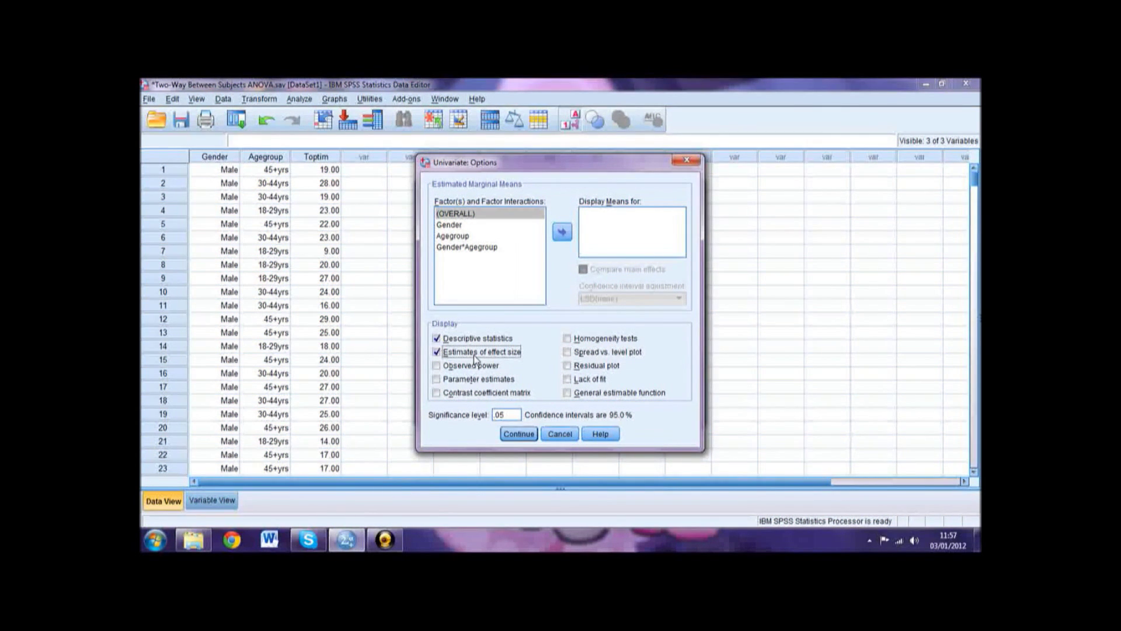
left_click(576, 345)
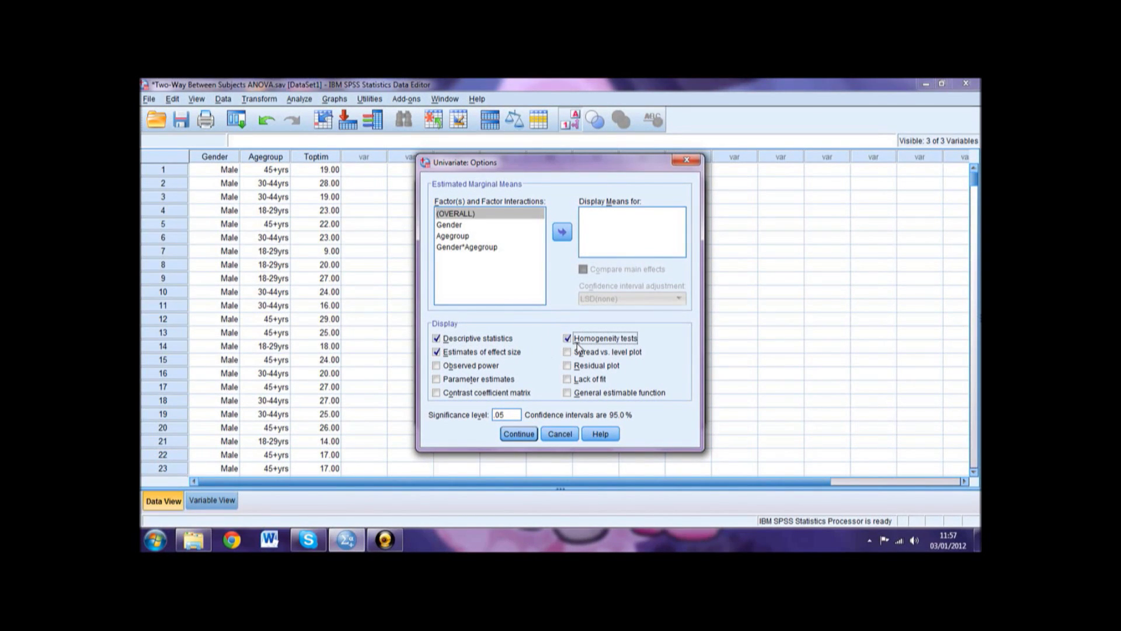
left_click(524, 434)
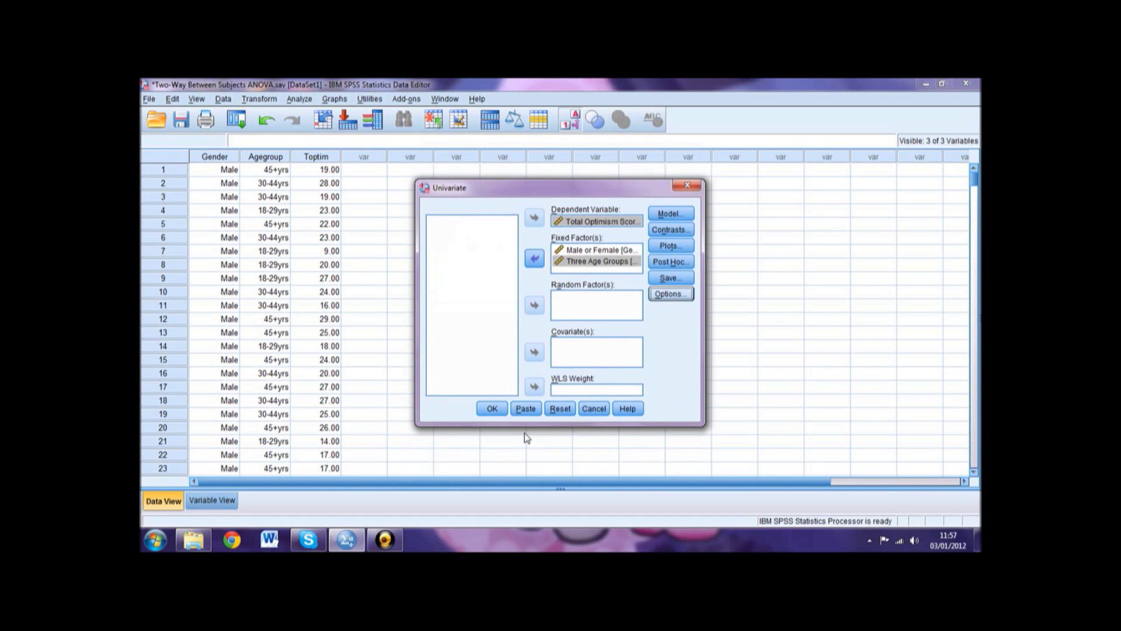
left_click(671, 262)
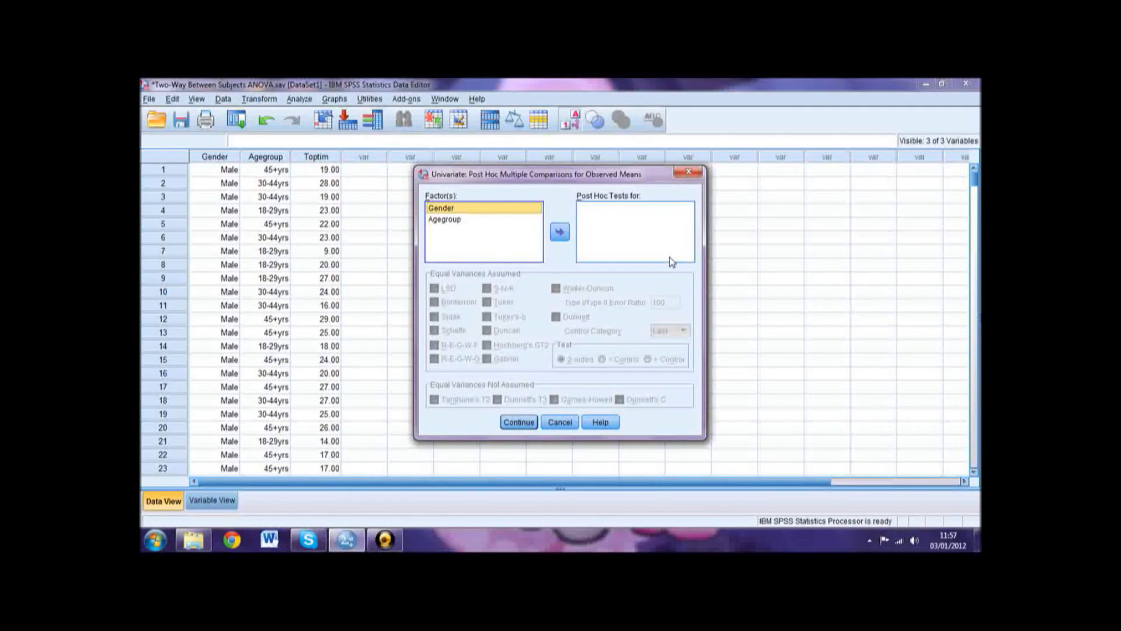
Add Agegroup to the post hoc tests list with Tukey selected and confirm
left_click(475, 220)
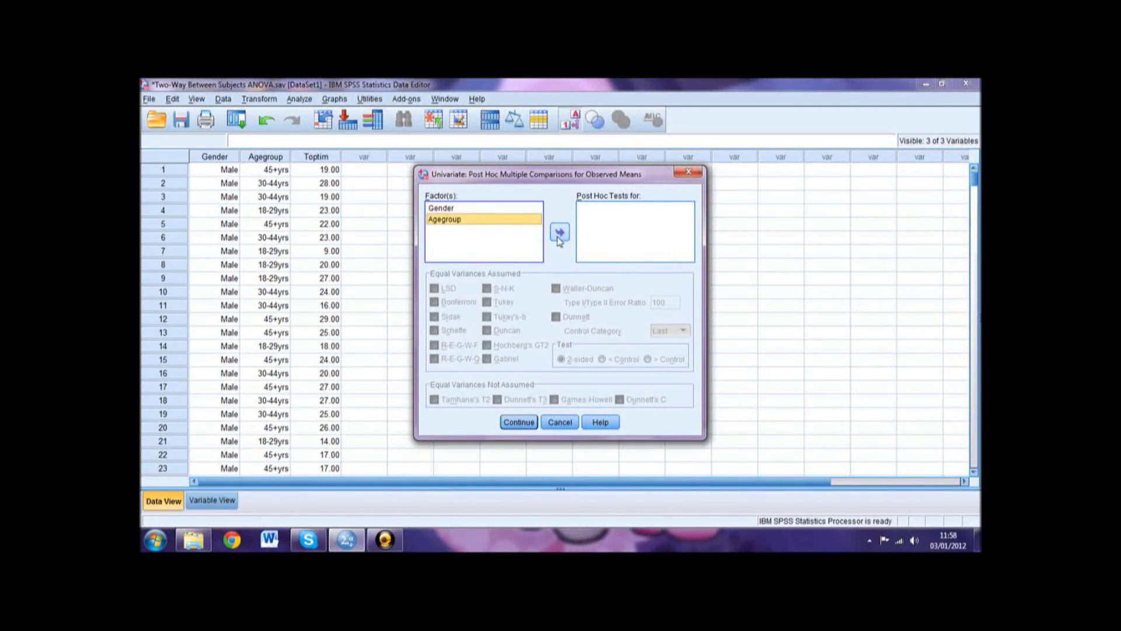
left_click(559, 237)
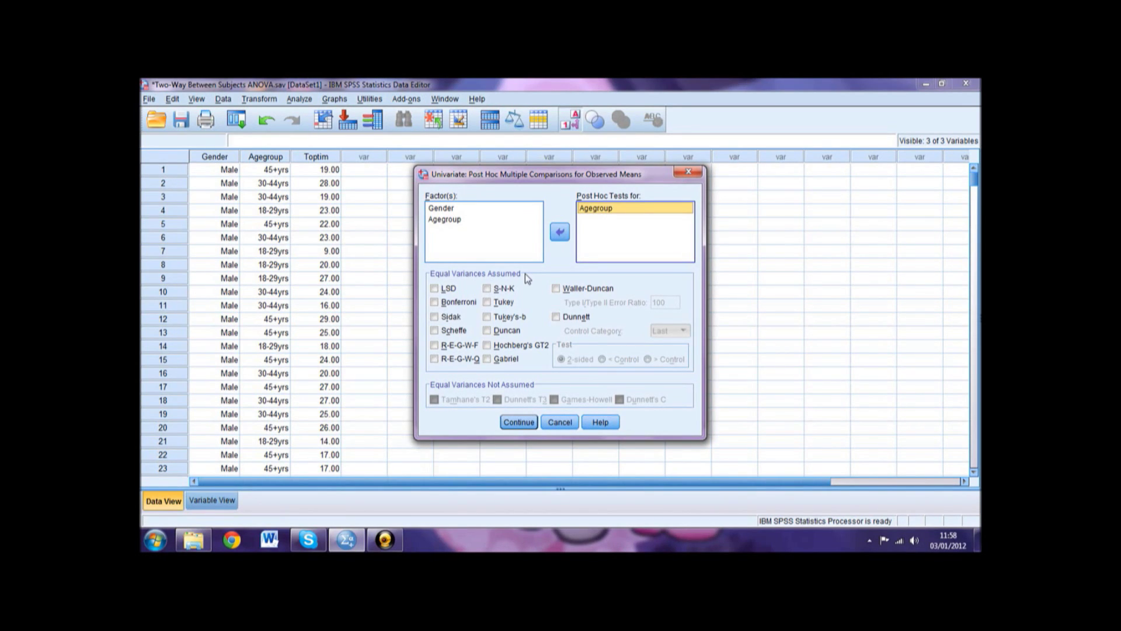
left_click(498, 303)
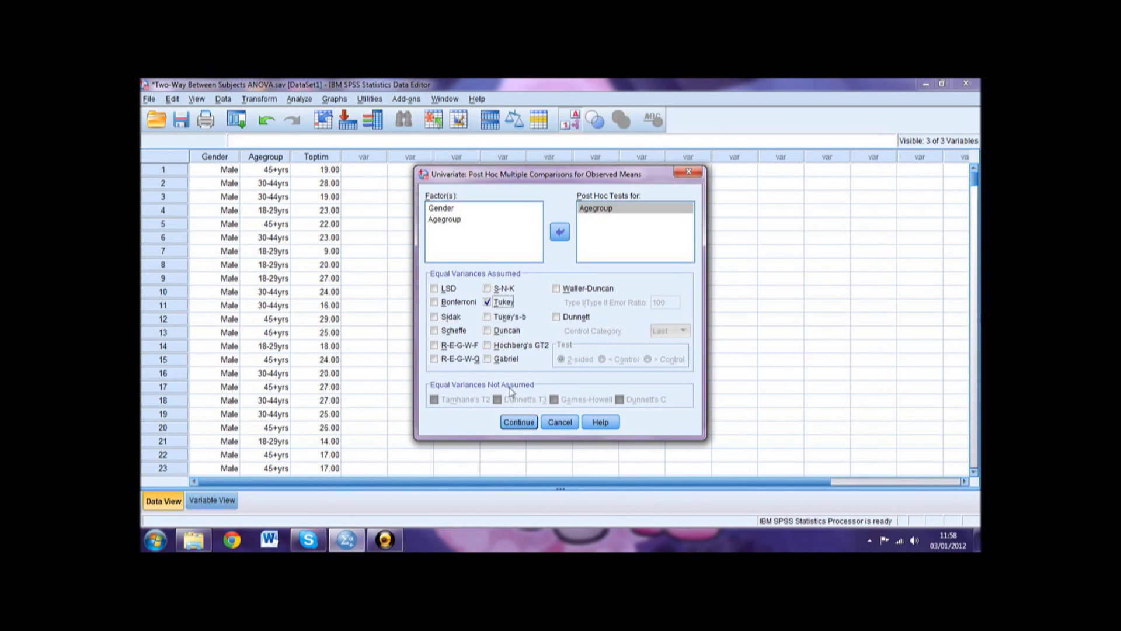
left_click(515, 421)
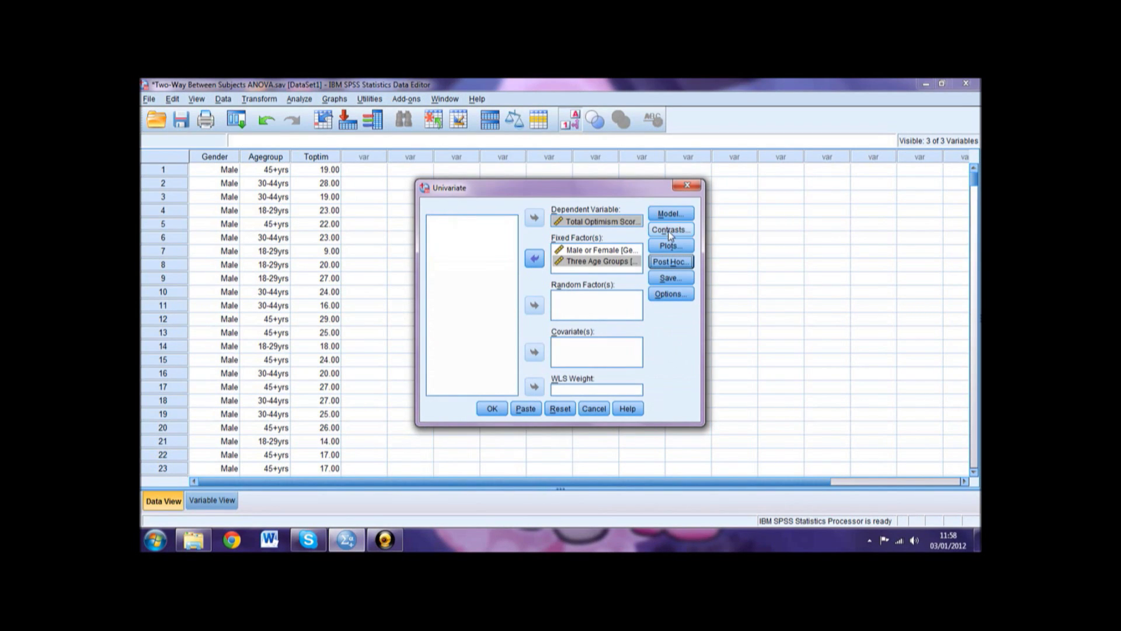
Add an Agegroup*Gender profile plot, Agegroup on the horizontal axis and Gender as separate lines, then run the ANOVA
left_click(670, 246)
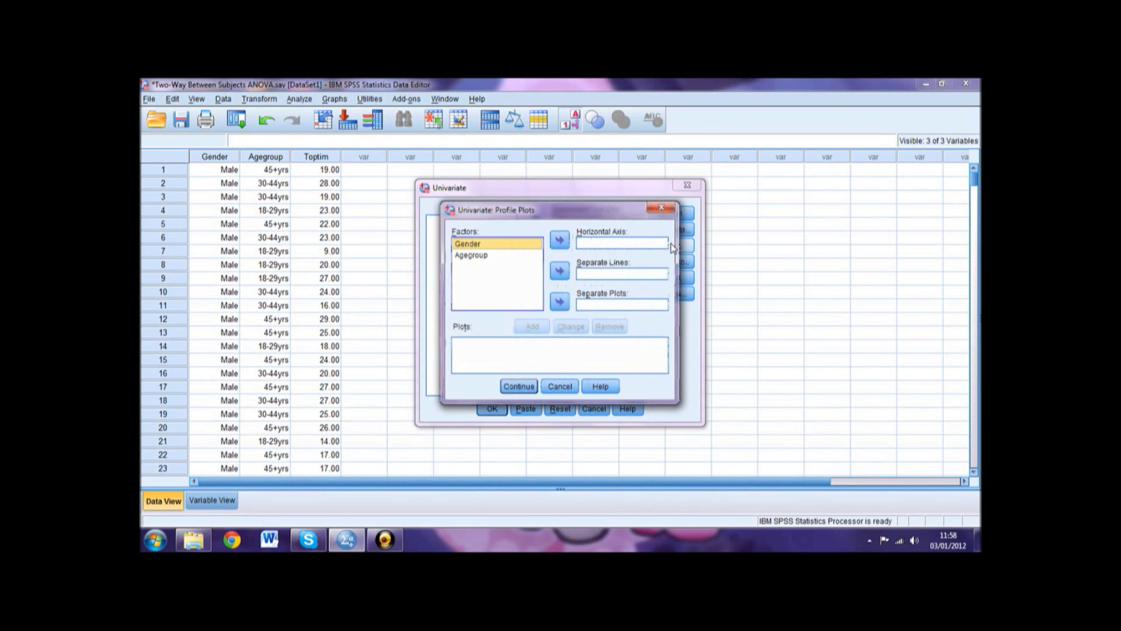
left_click(509, 258)
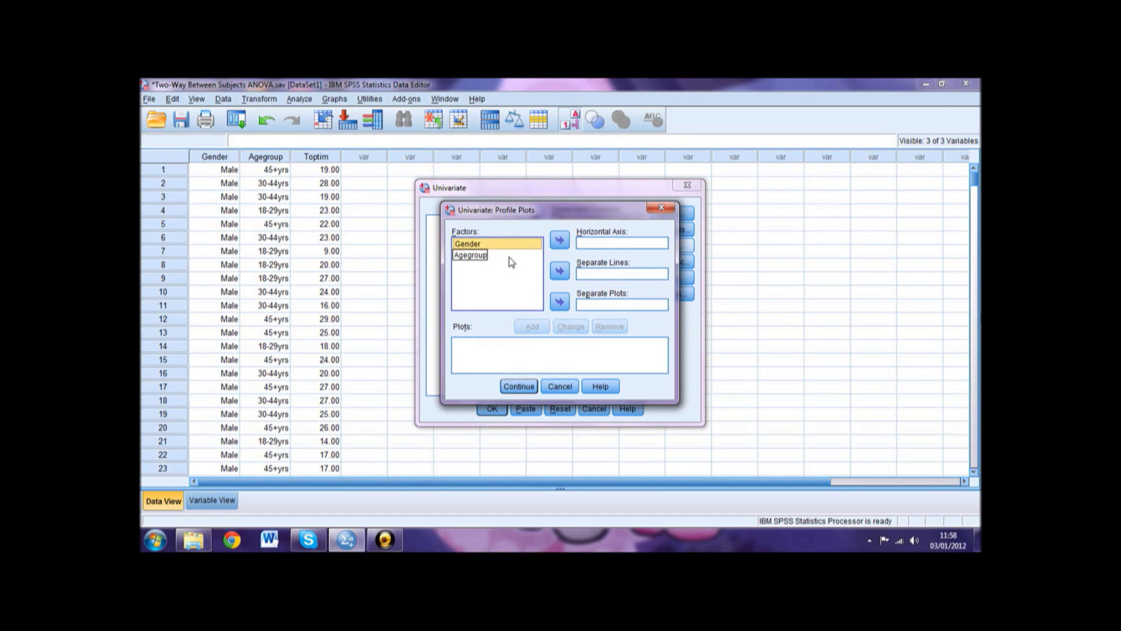
left_click(561, 241)
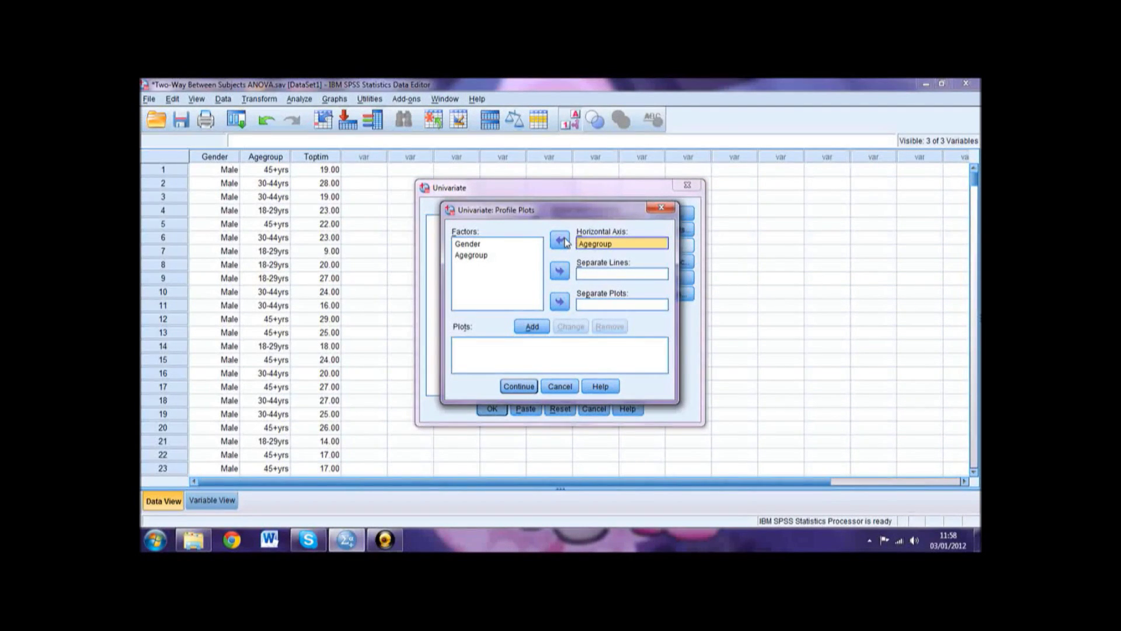
left_click(495, 256)
left_click(476, 245)
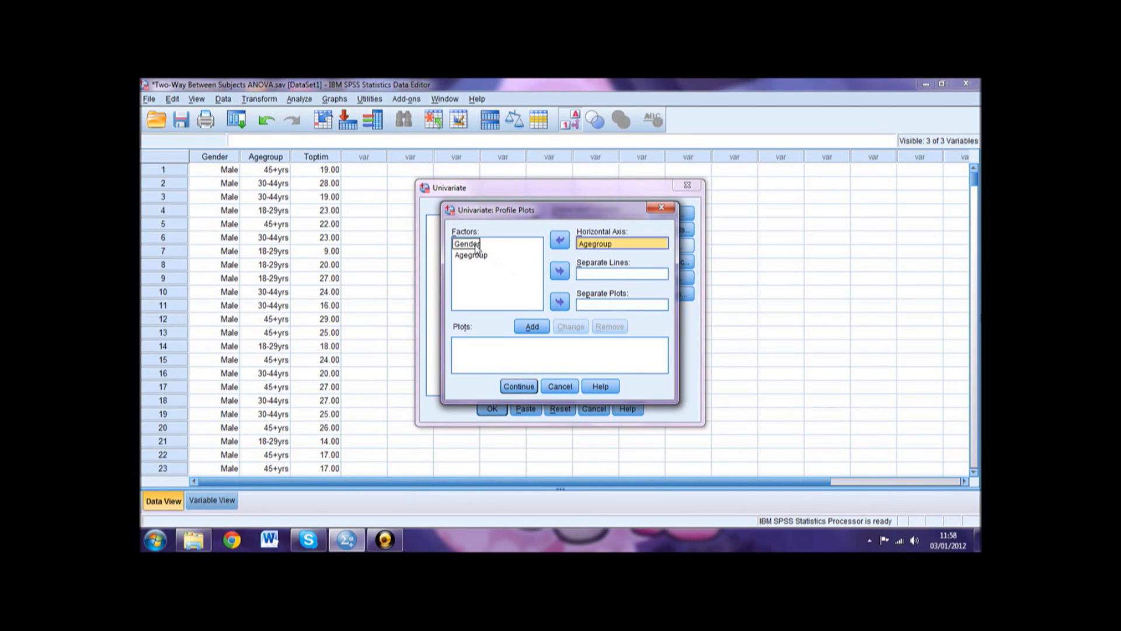
left_click(559, 272)
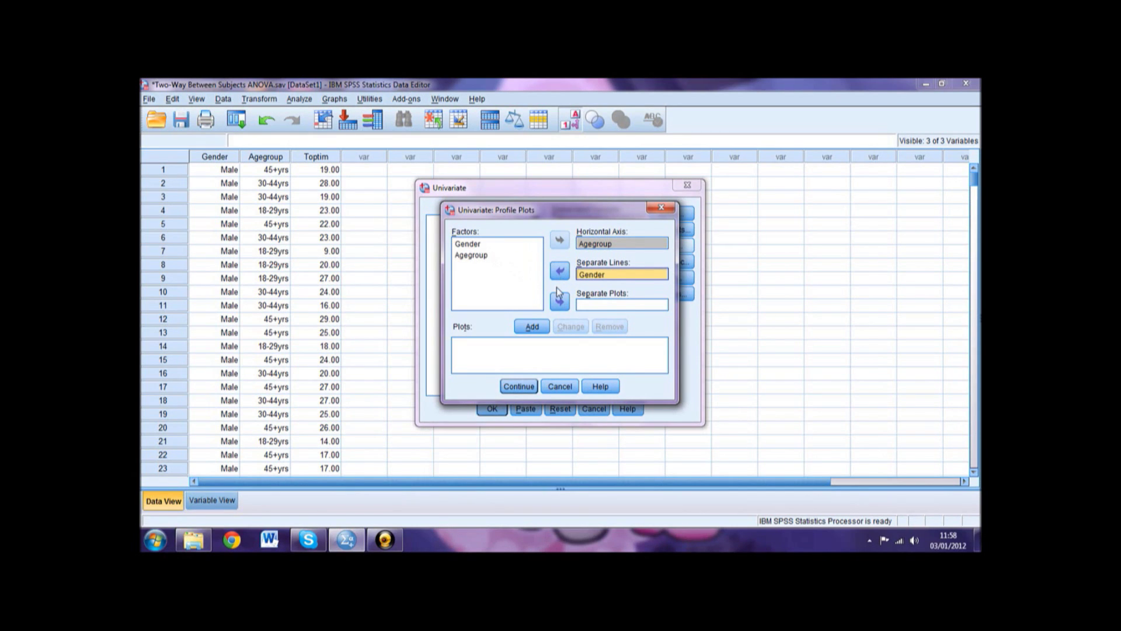
left_click(531, 327)
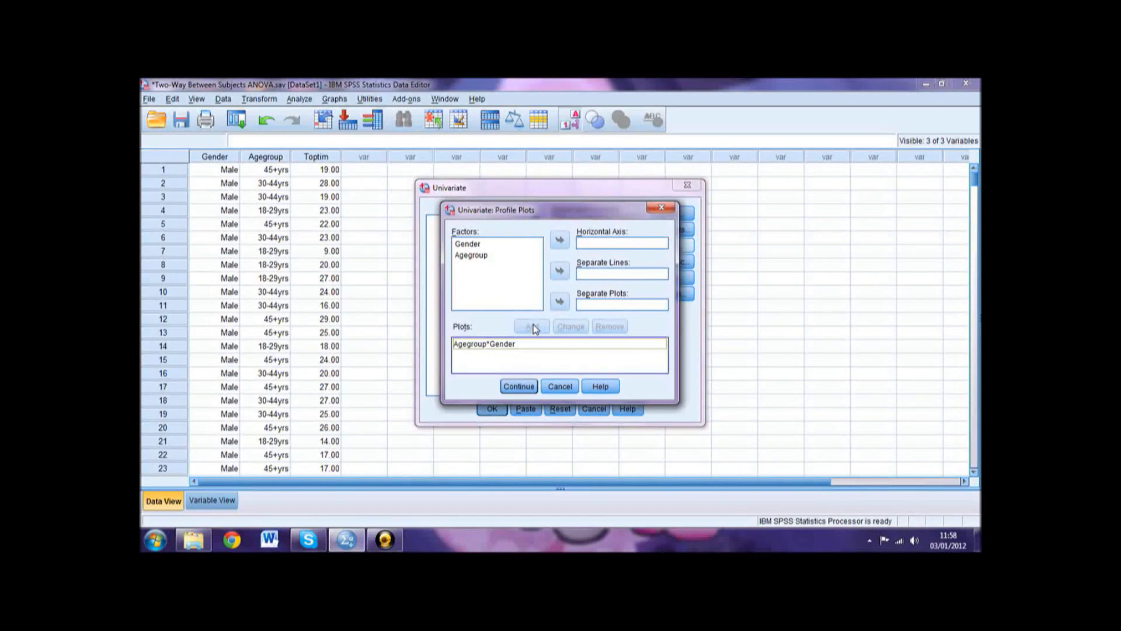
left_click(515, 386)
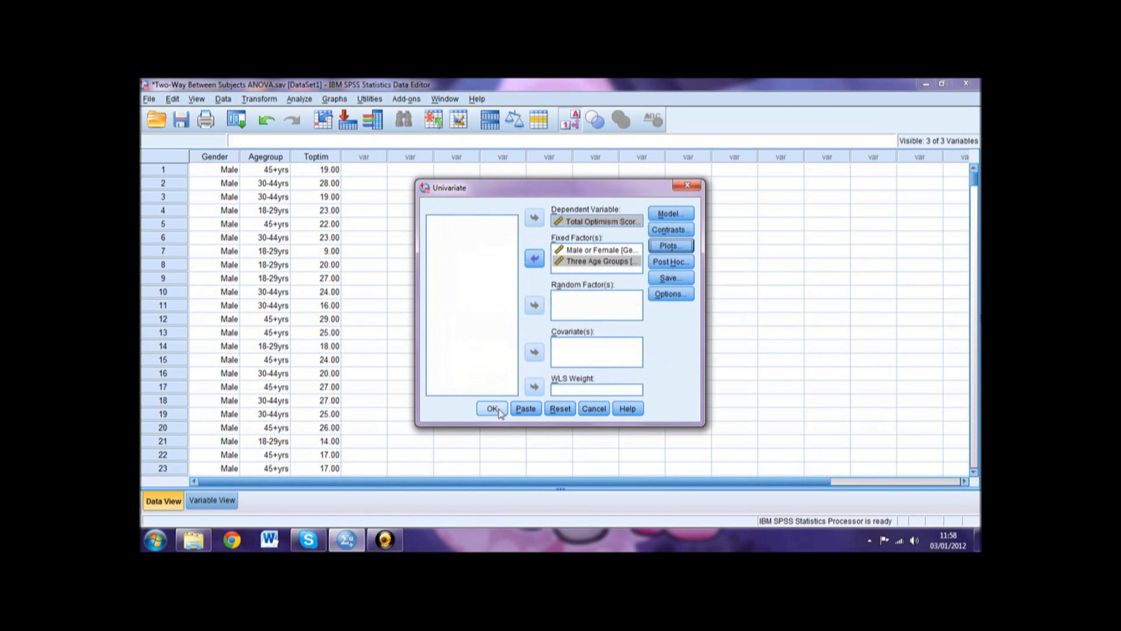
left_click(494, 408)
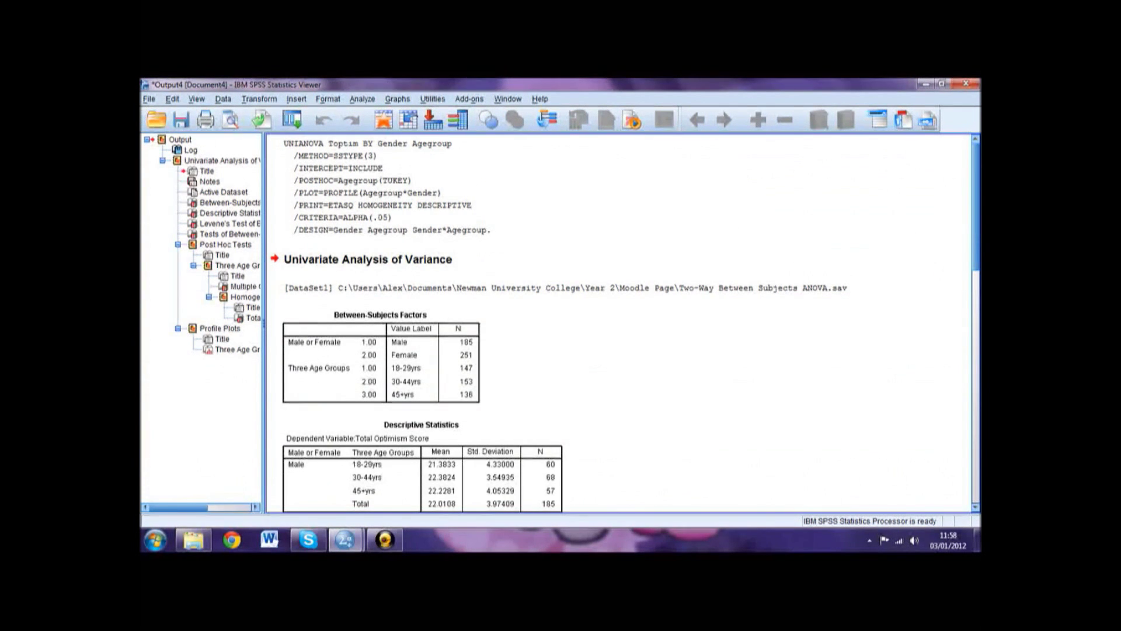
Scroll the output to Levene's Test (F = 1.084, Sig. .368) and the Tests of Between-Subjects Effects
scroll(978, 260, "down", 1)
scroll(979, 260, "down", 2)
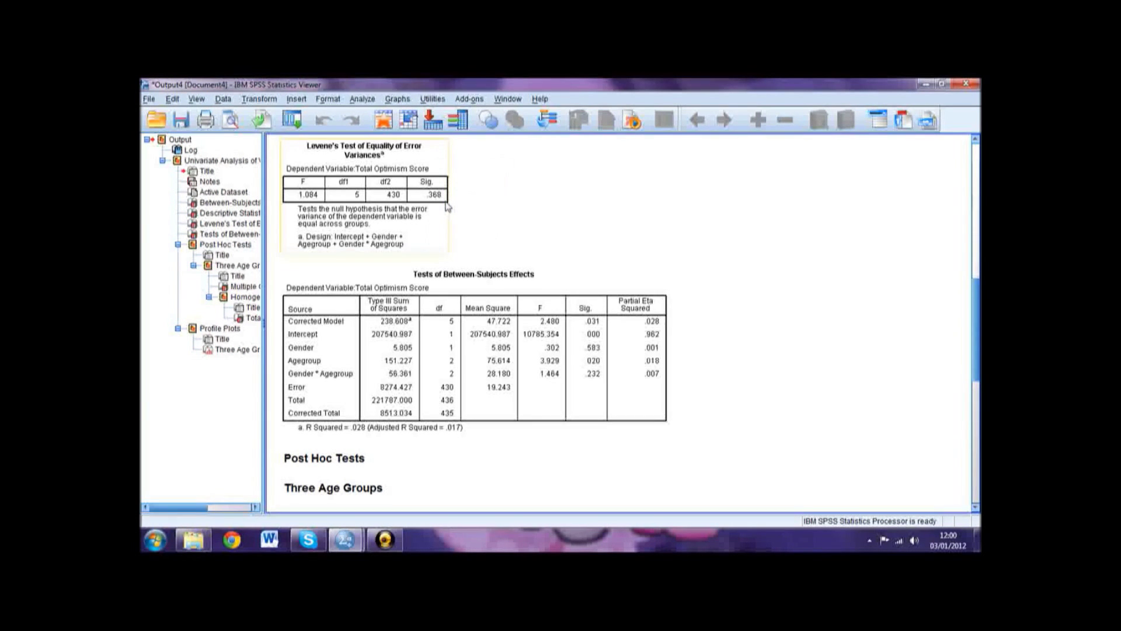
left_click(500, 290)
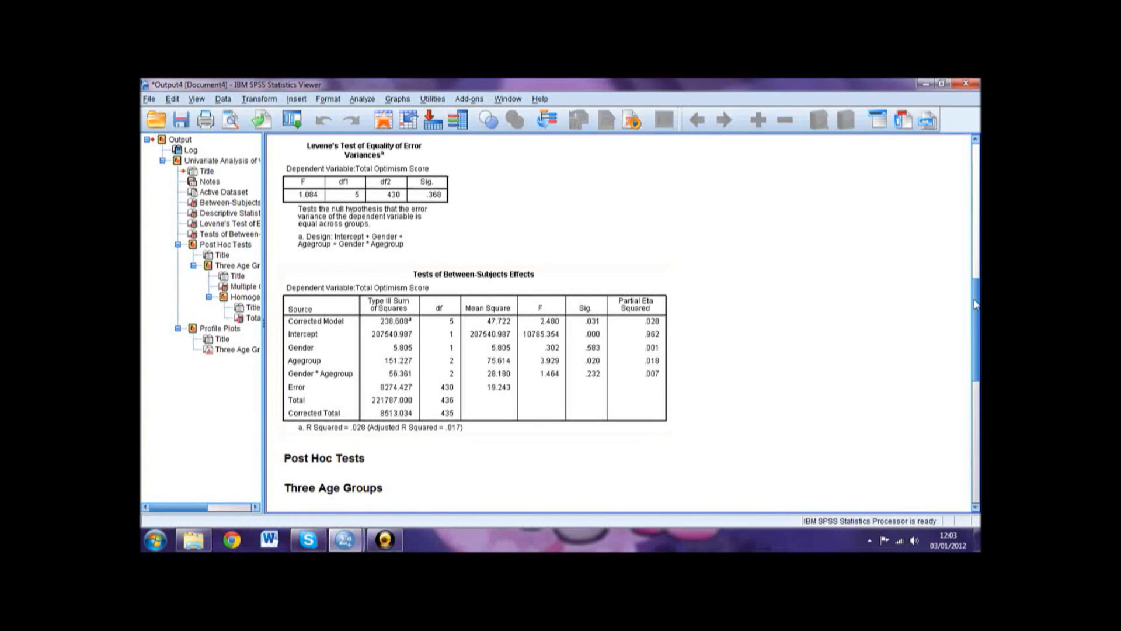
scroll(974, 304, "down", 3)
Scroll to the Tukey HSD Multiple Comparisons table for the three age groups
scroll(625, 322, "down", 6)
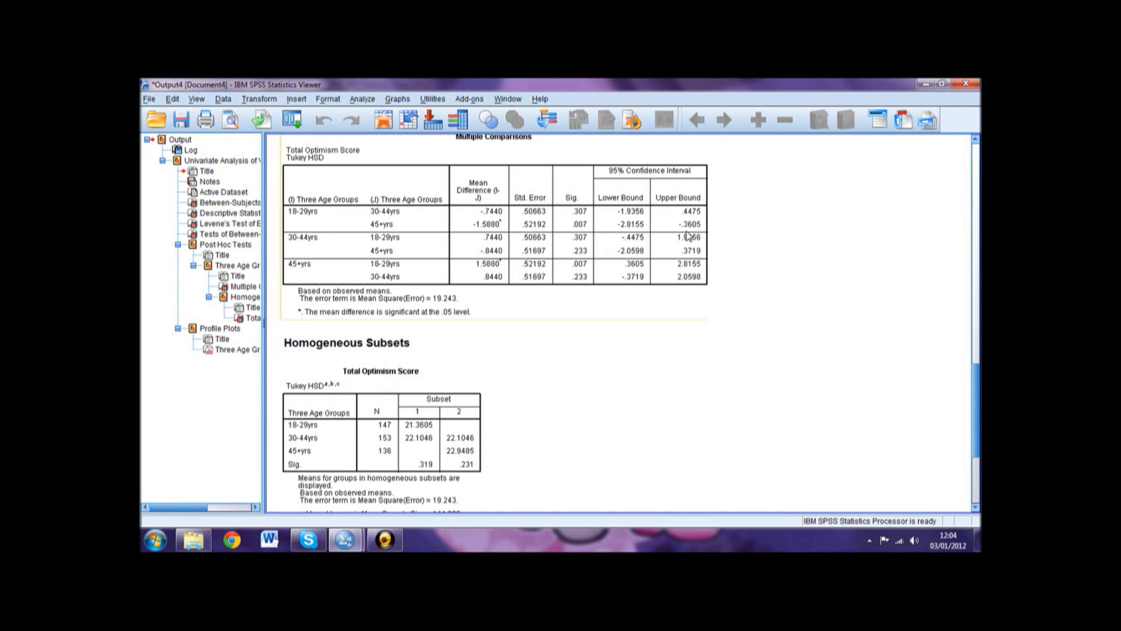
left_click(919, 347)
Scroll down to Profile Plots and select the estimated marginal means of optimism chart
left_click_drag(969, 379, 974, 438)
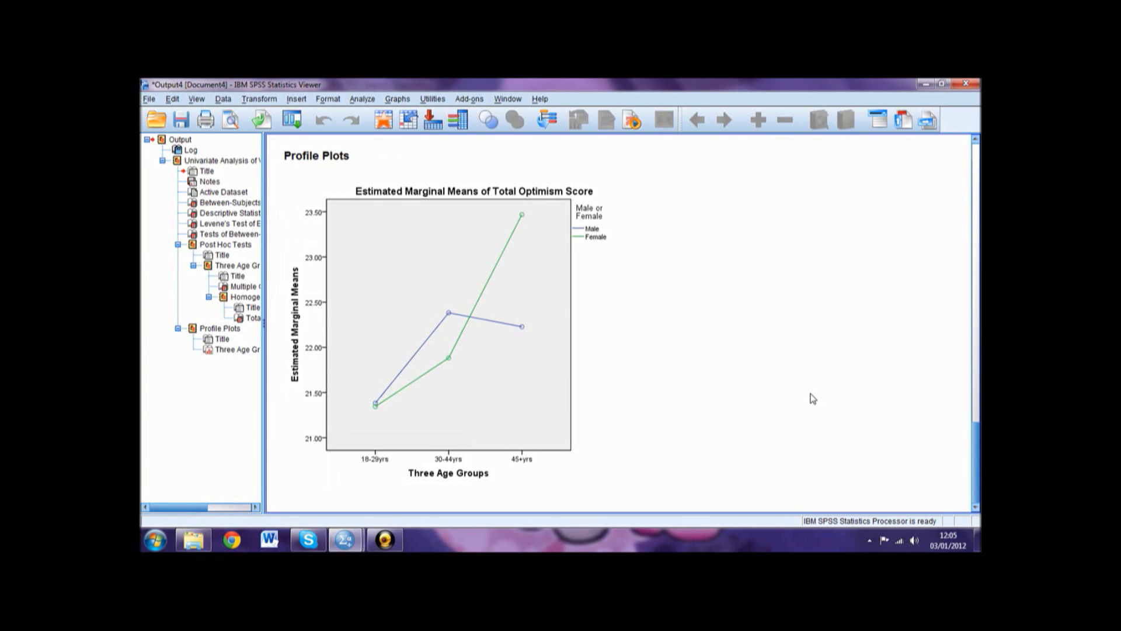
left_click(457, 268)
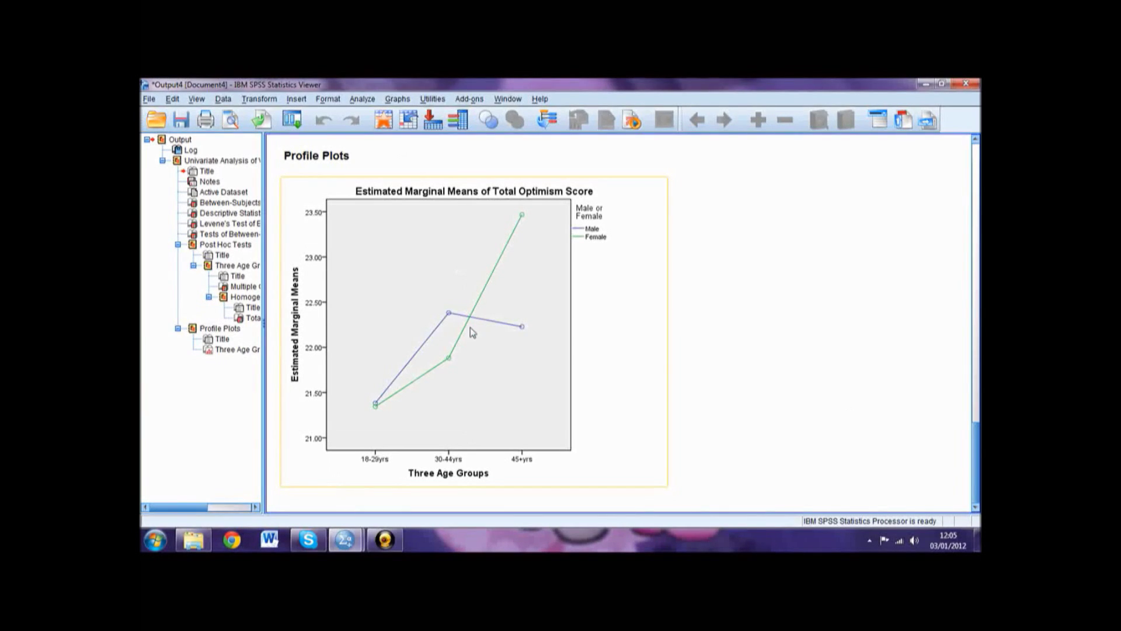